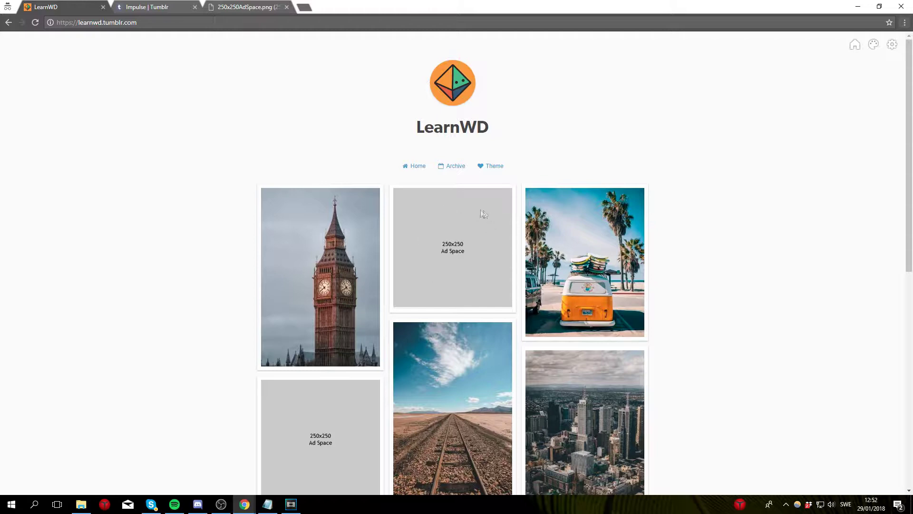
Glance at the Impulse theme tab, then reload the LearnWD blog page
click(154, 7)
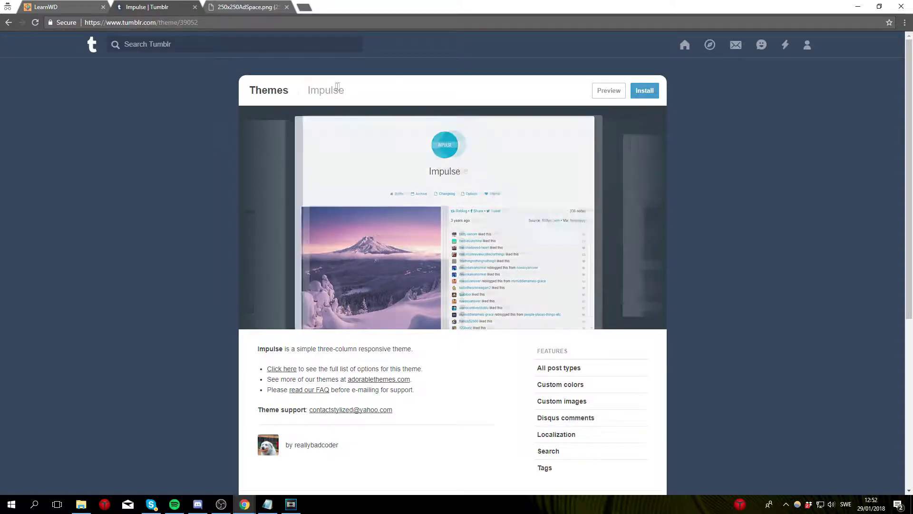
click(71, 6)
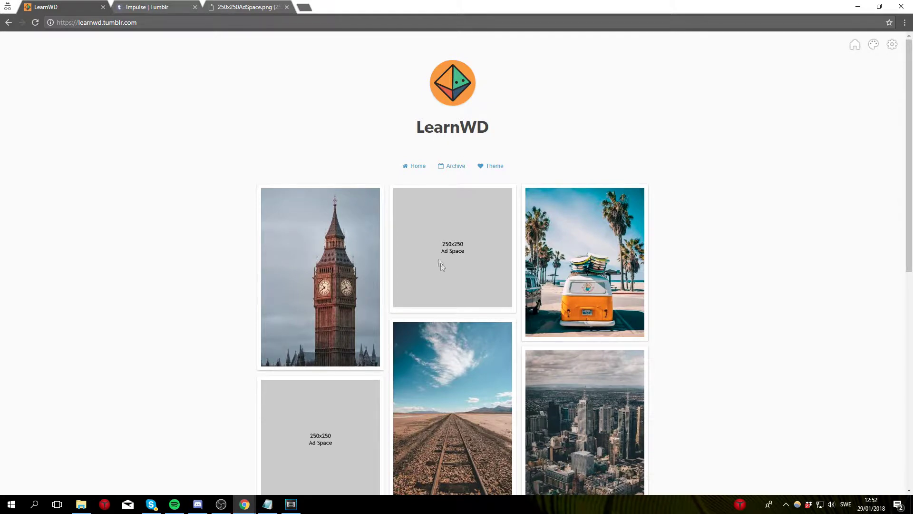
key(F5)
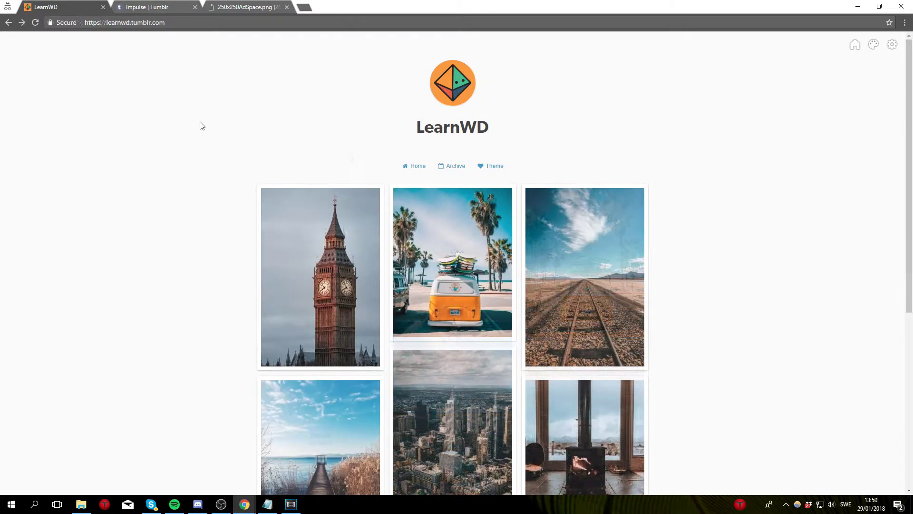
Open LearnWD's theme HTML via Edit appearance, inspect the Description block tags, and start a search
click(876, 45)
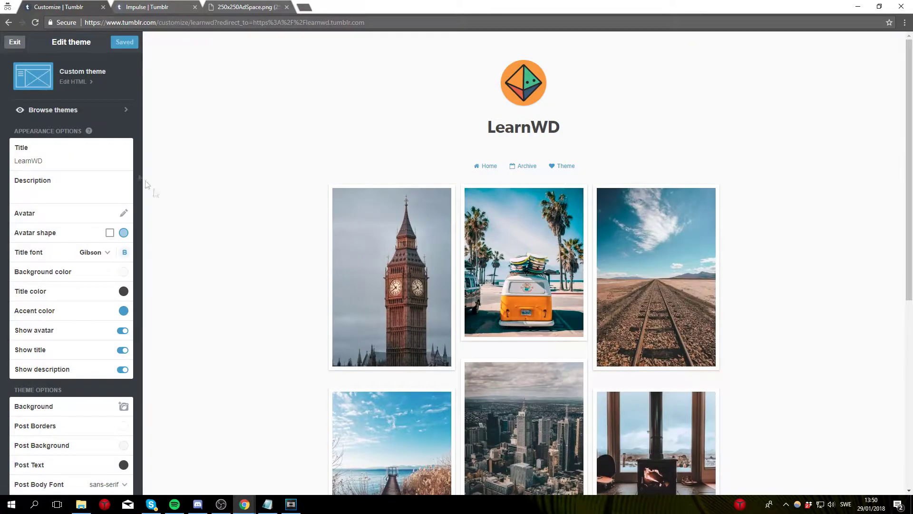
click(72, 84)
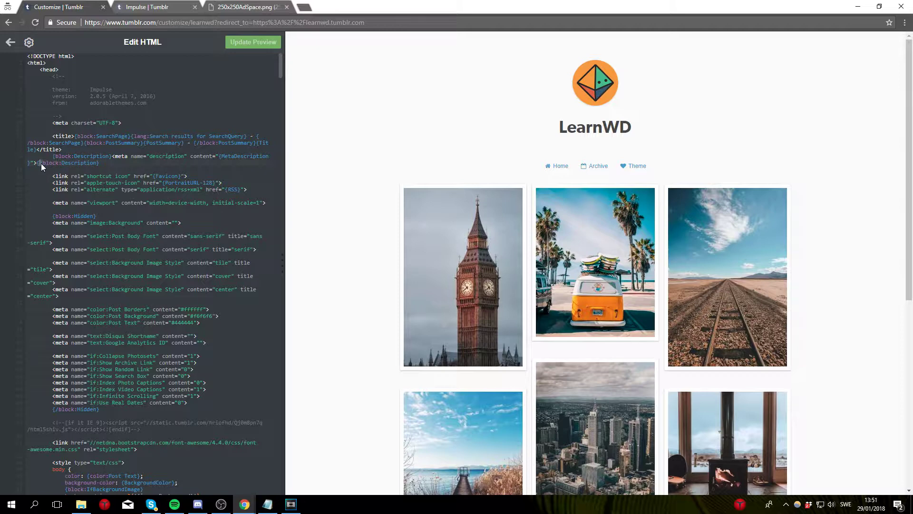
drag(52, 156, 111, 156)
drag(101, 163, 38, 163)
click(185, 170)
drag(281, 67, 282, 95)
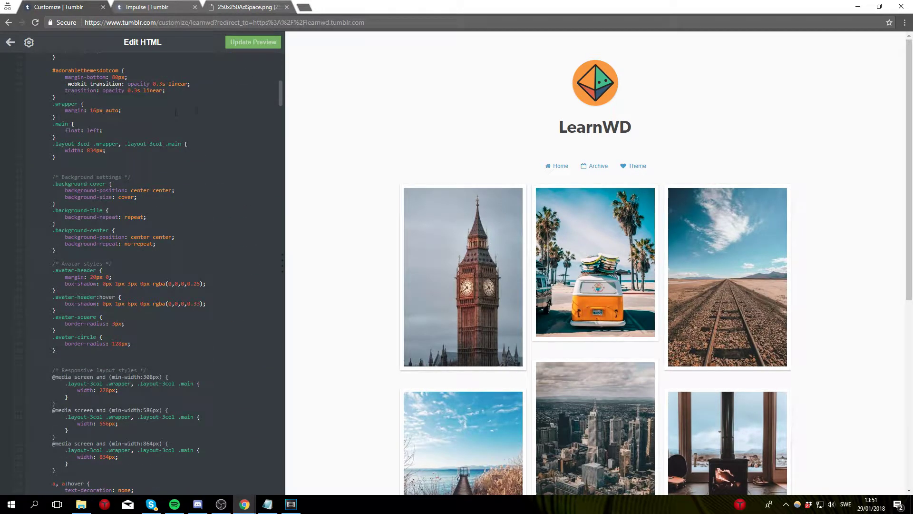
drag(281, 95, 281, 59)
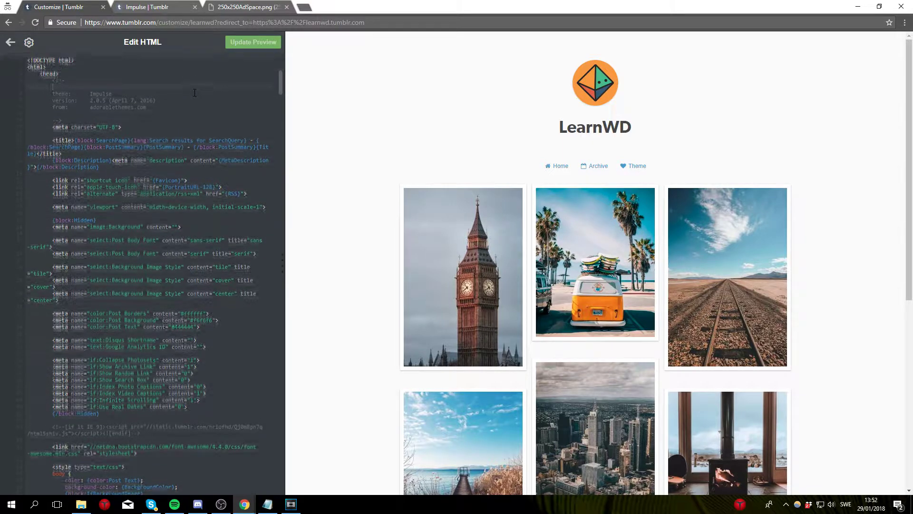
key(ctrl+f)
text(/)
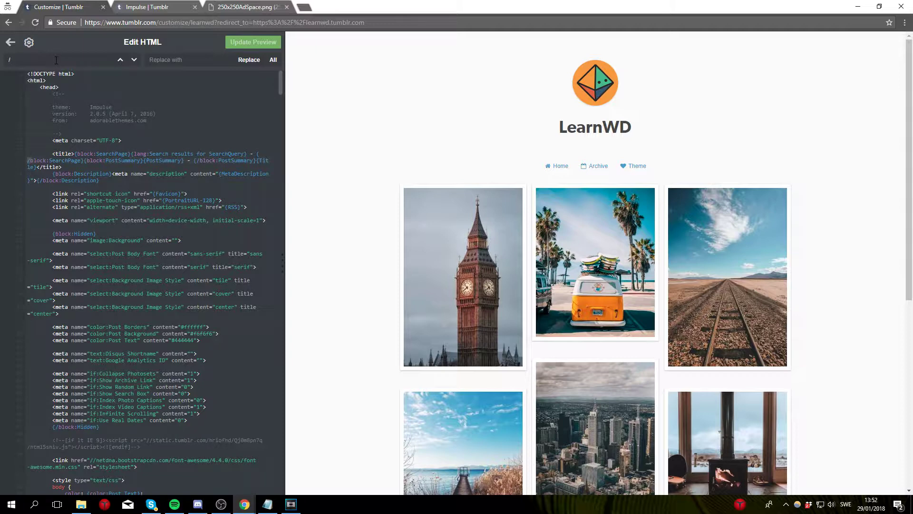
text(lock)
text(:)
text(posts)
Find {/block:Posts} by search and add blank lines after {/block:PermalinkPage}
click(134, 60)
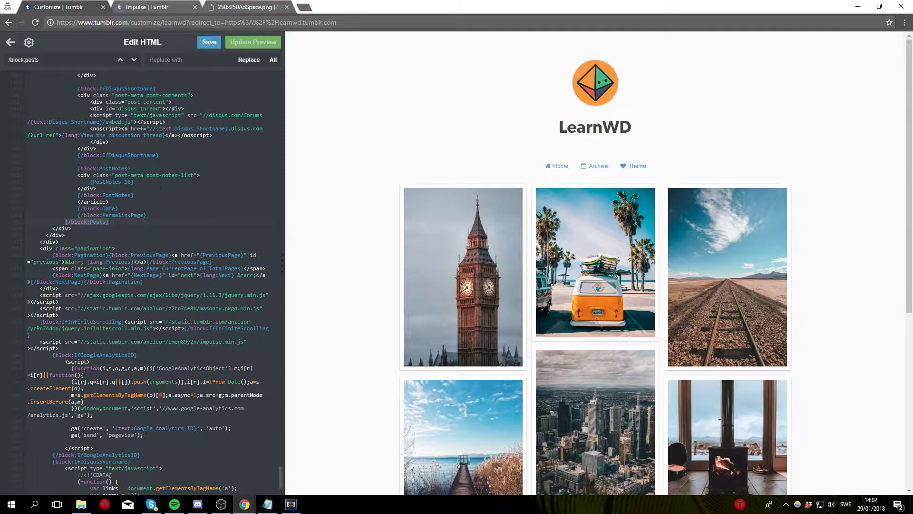
click(123, 222)
key(shift+Home)
click(166, 214)
key(Return)
key(Return)
key(Return)
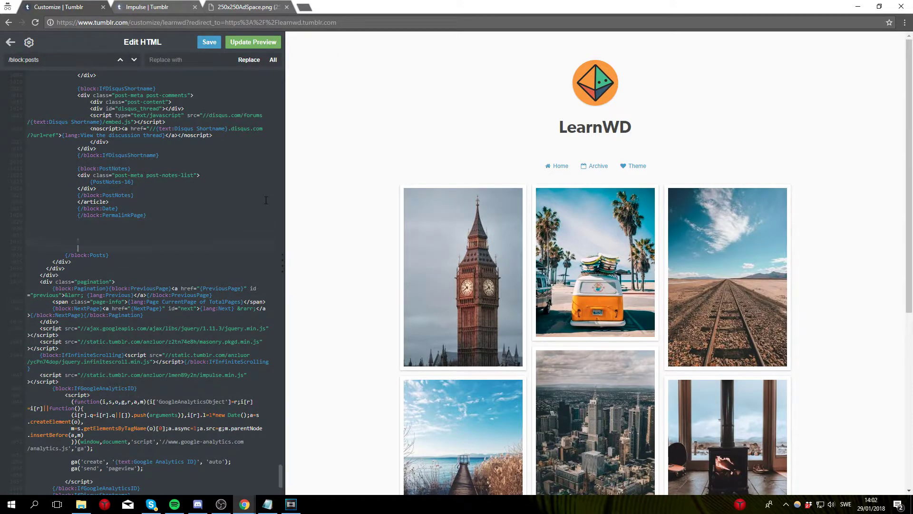
Write a {block:Post1} block containing 'ad code here' and update the preview
key(Return)
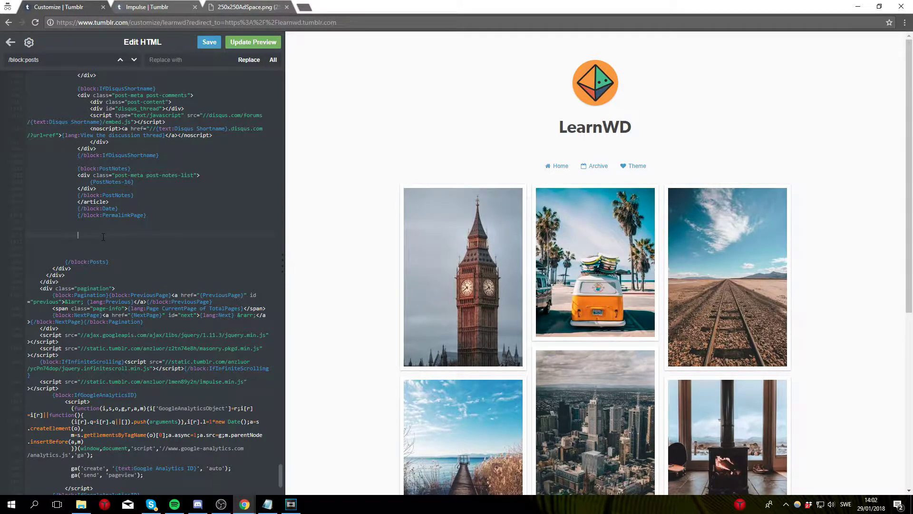
text({)
text(block)
text(:Post)
text(T)
text(})
key(Return)
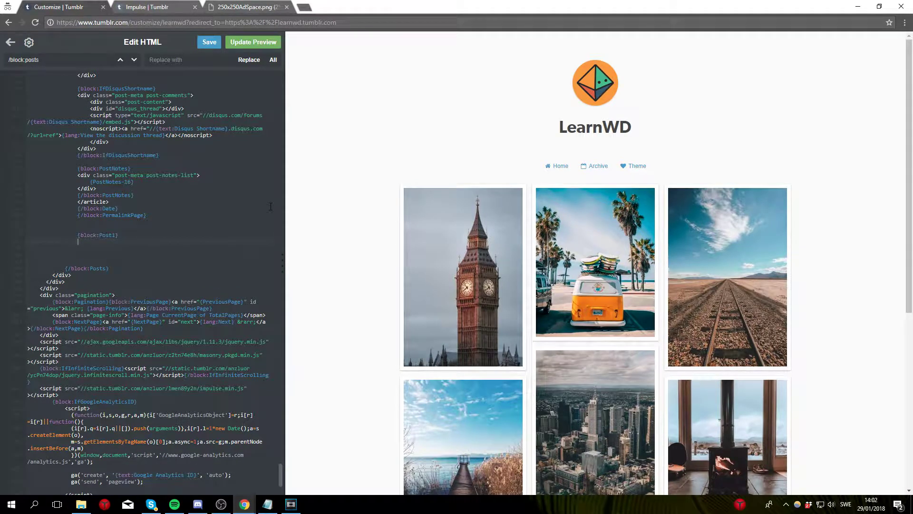
text({block:)
text(Post1)
text(})
text(/)
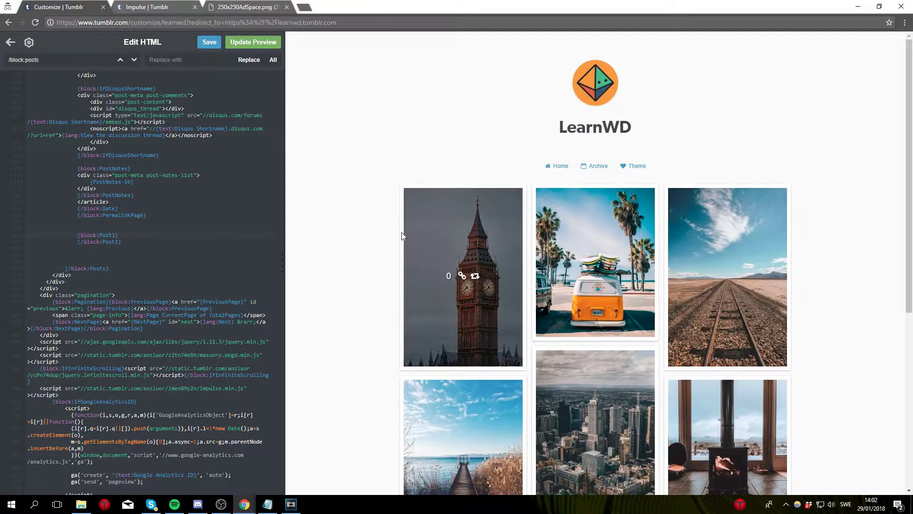
key(Return)
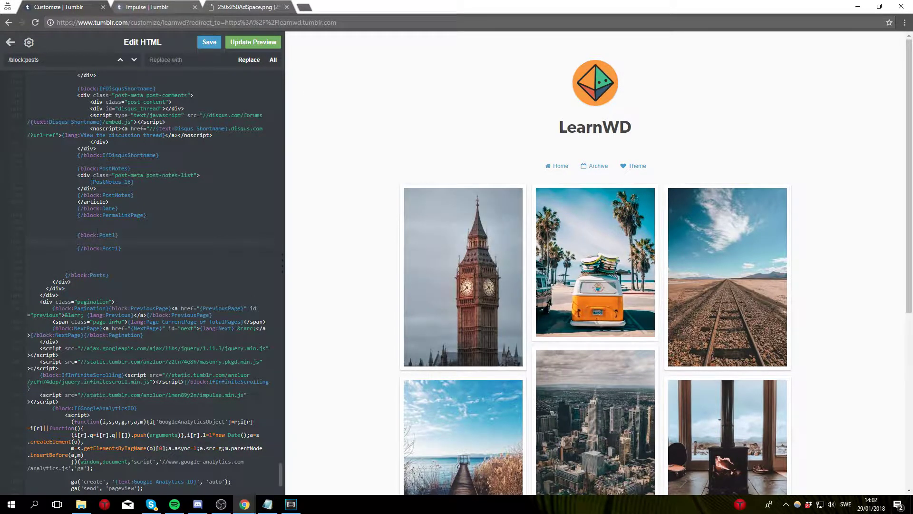
text(ad )
text(code h)
text(ere)
click(258, 45)
Select and then deselect the Post1 'ad code here' lines in the editor
mouse_move(125, 249)
mouse_down()
mouse_move(74, 235)
mouse_move(77, 242)
mouse_up()
click(127, 248)
click(122, 242)
Jump to the opening {block:Posts} match and start selecting its <article> tag
click(120, 60)
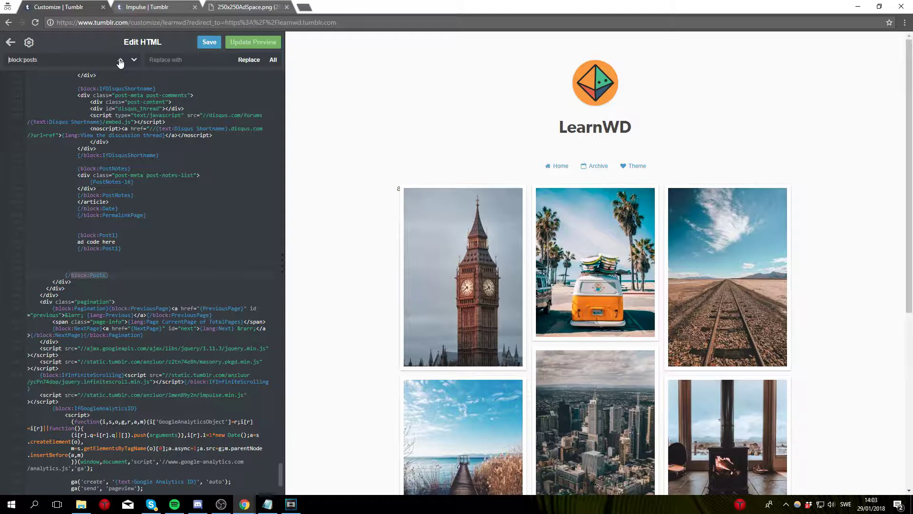
click(120, 62)
click(87, 301)
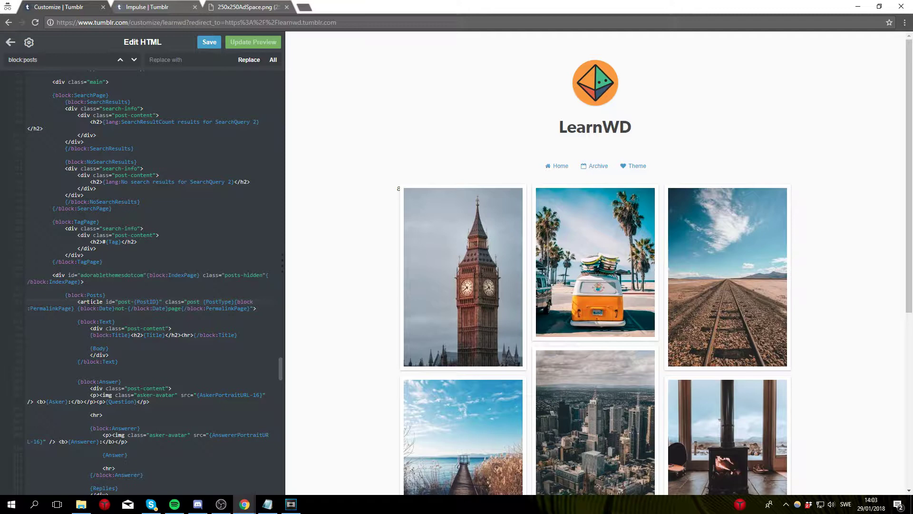
key(Left)
key(Left)
key(shift+Right)
key(shift+Right)
key(shift+Right)
key(shift+Right)
key(shift+Right)
key(shift+Right)
Copy the full <article> opening tag used by regular posts
key(ctrl+shift+Right)
key(ctrl+shift+Right)
key(shift+Down)
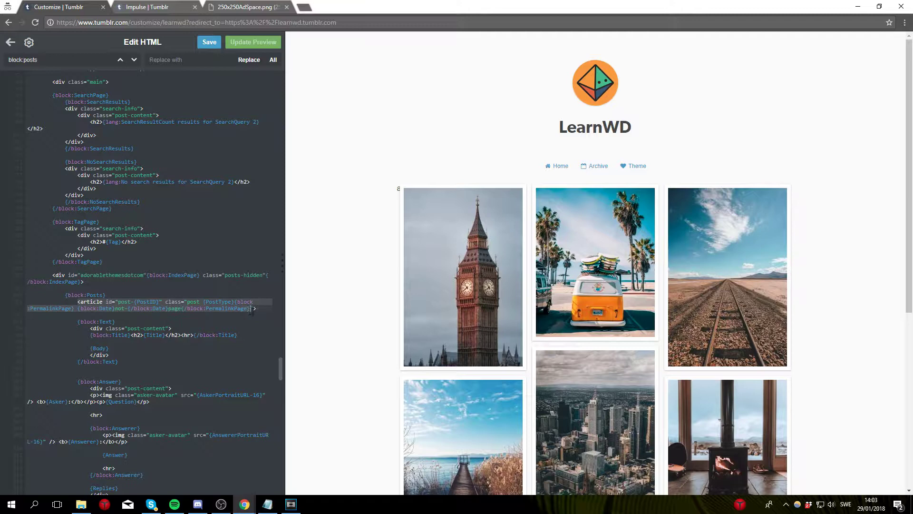
right_click(220, 302)
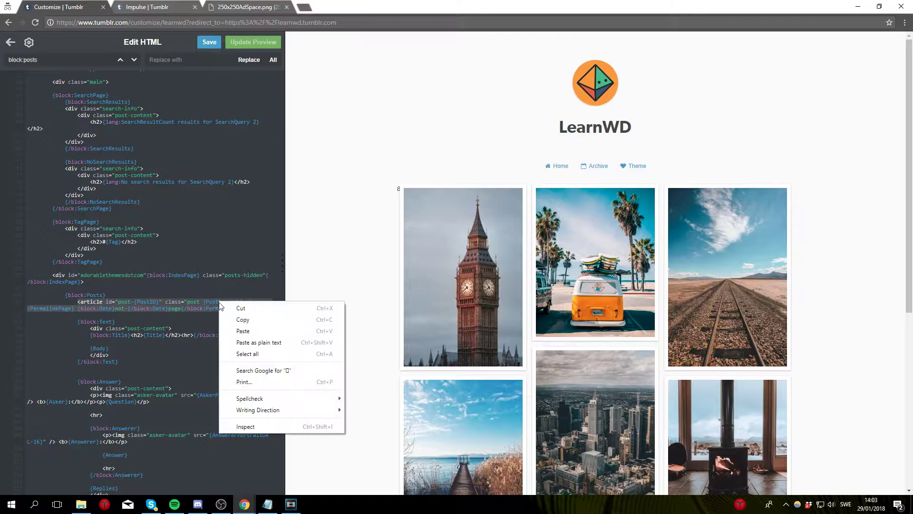
click(246, 322)
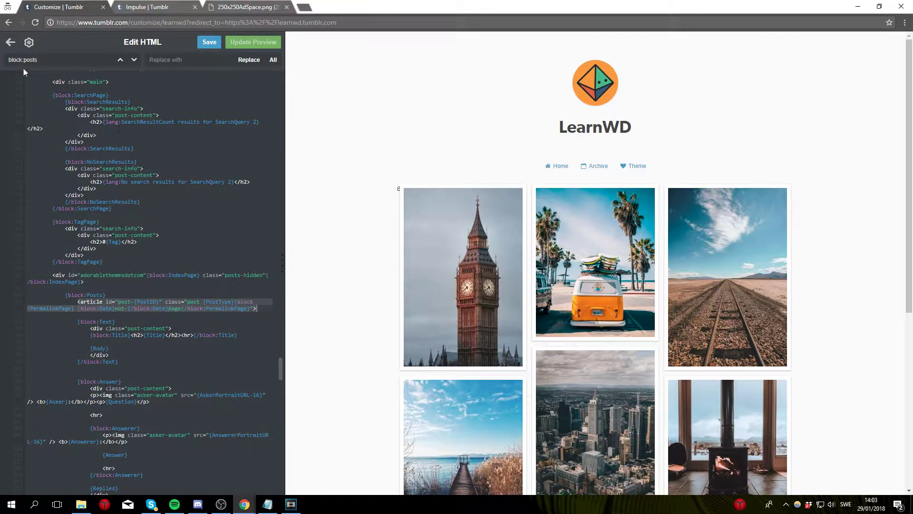
text(/)
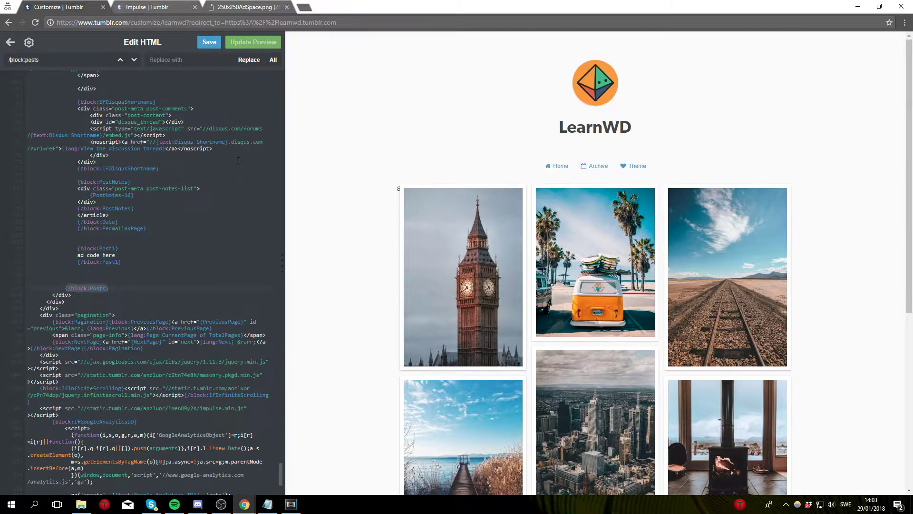
Paste the article tag after {block:Post1} around the 'ad code here' text
click(123, 247)
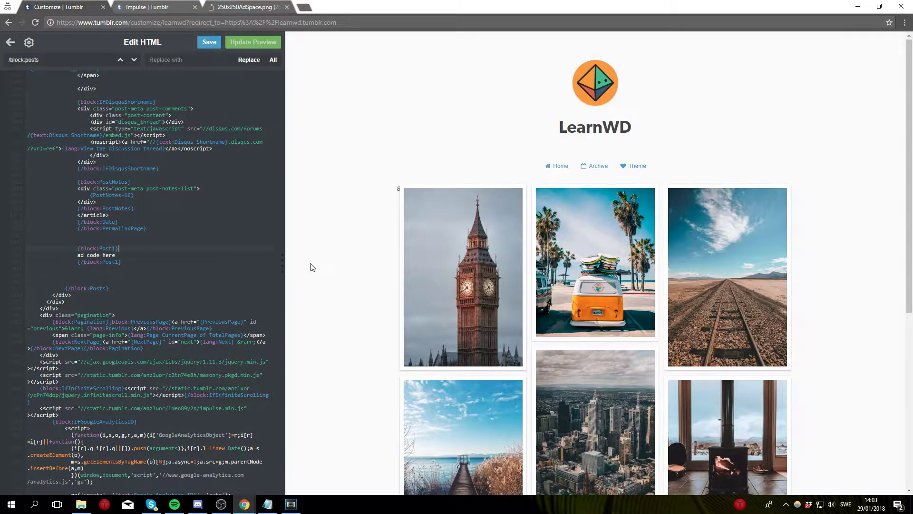
key(Return)
key(Return)
key(Return)
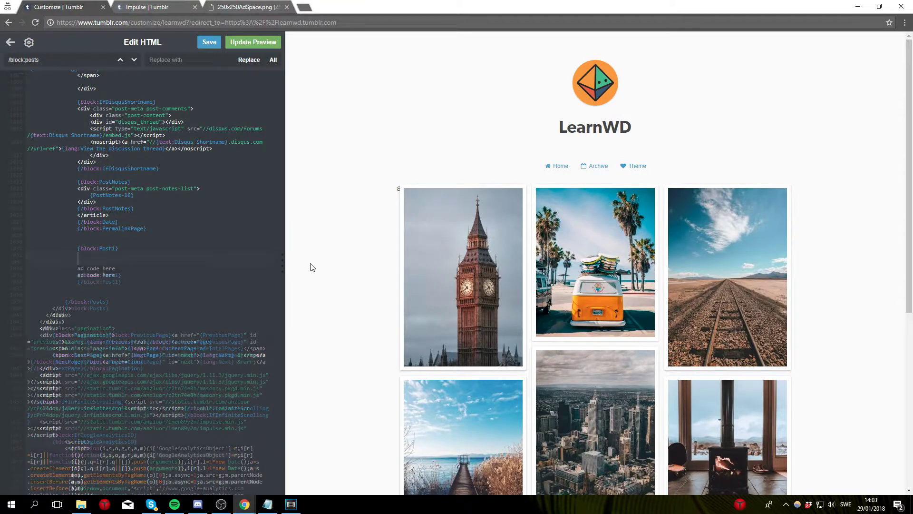
key(Up)
key(Up)
key(ctrl+v)
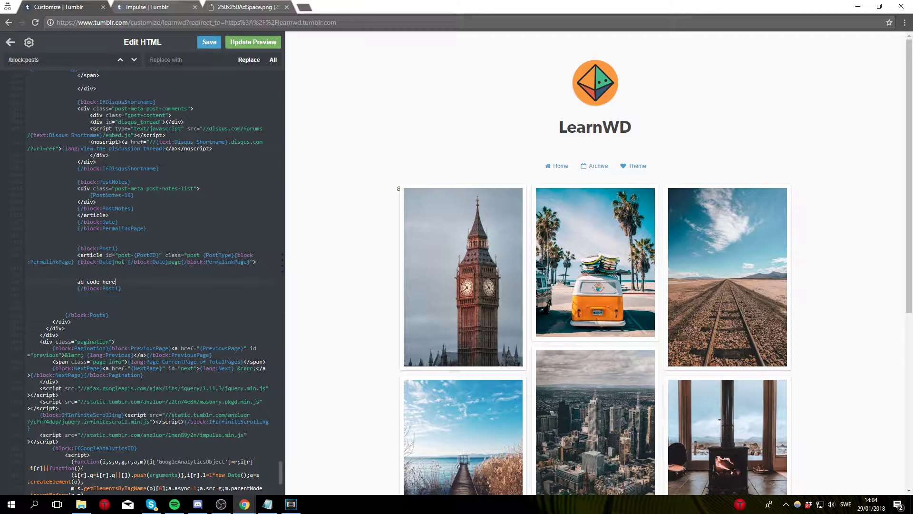
key(Return)
key(Return)
key(Return)
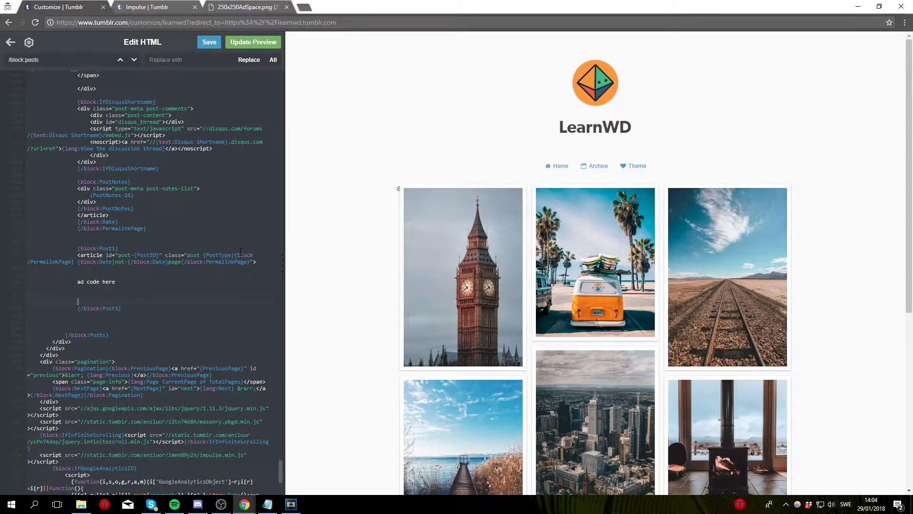
text(</)
text(article>)
Preview 'ad code here' as a post card, then copy the 250x250AdSpace.png URL
click(268, 44)
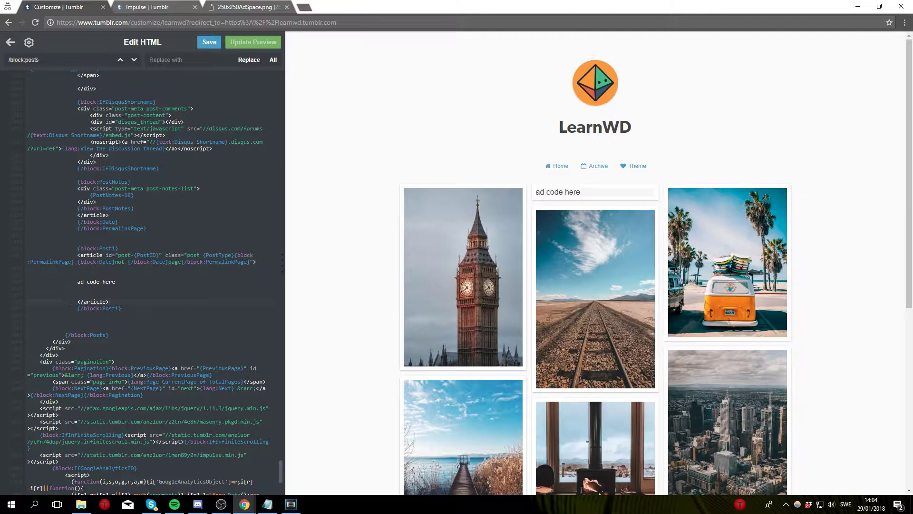
drag(116, 281, 77, 282)
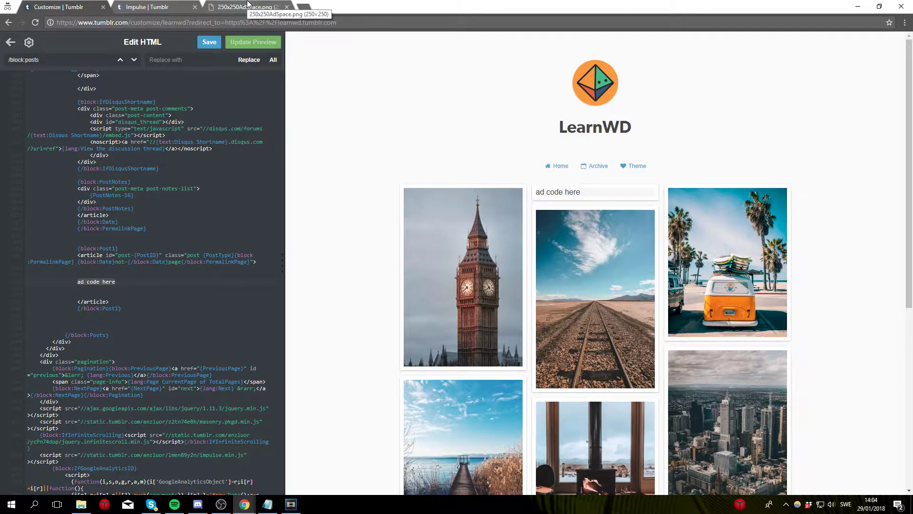
click(248, 6)
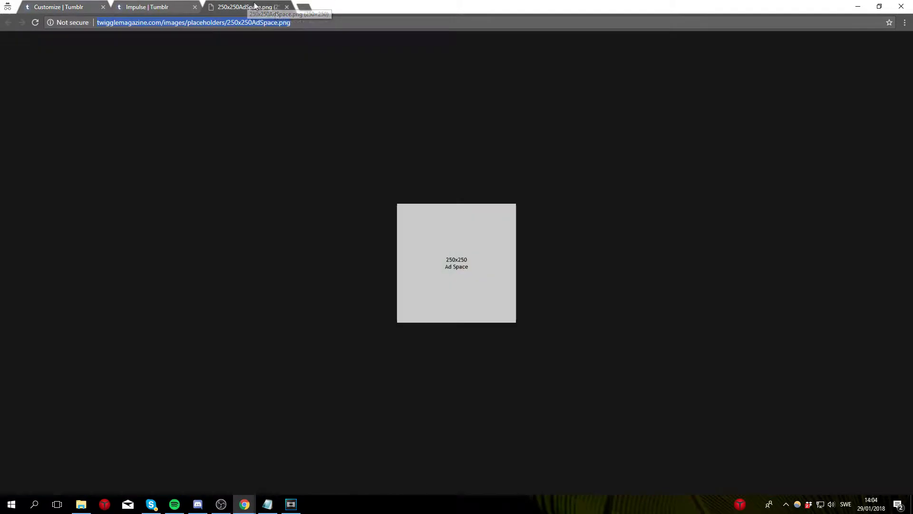
click(193, 23)
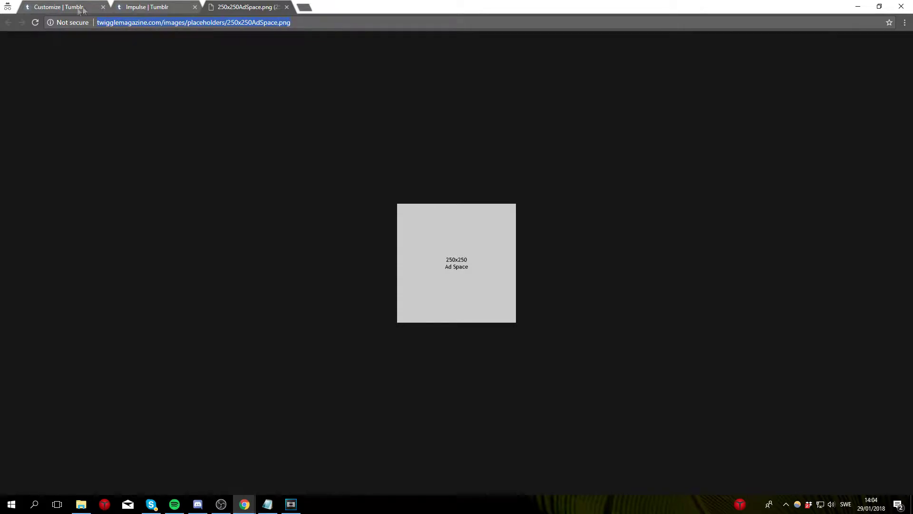
click(58, 6)
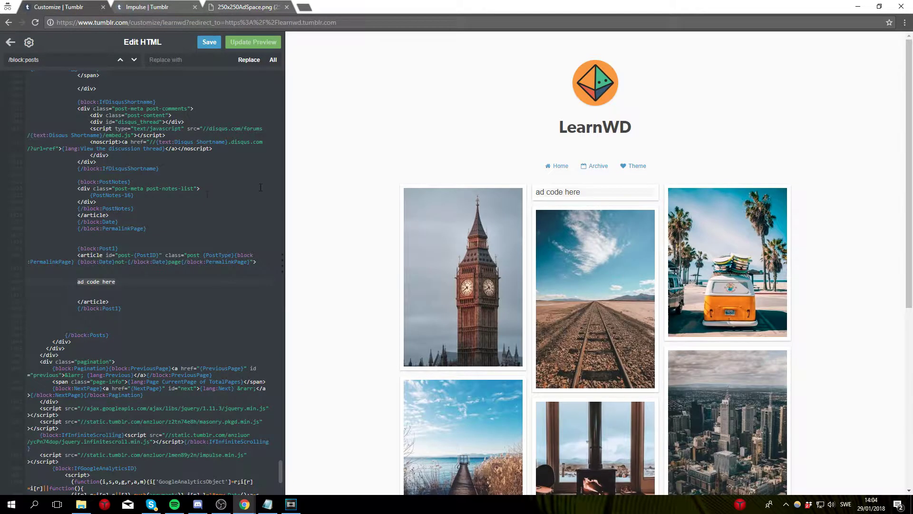
text(<img src=)
Paste the 250x250 ad image URL into an img tag and update the preview
key(ctrl+v)
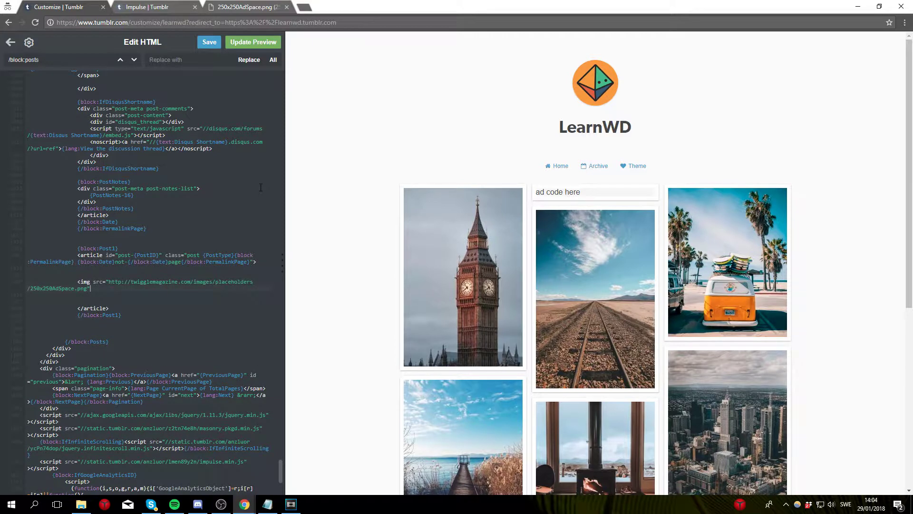
click(252, 42)
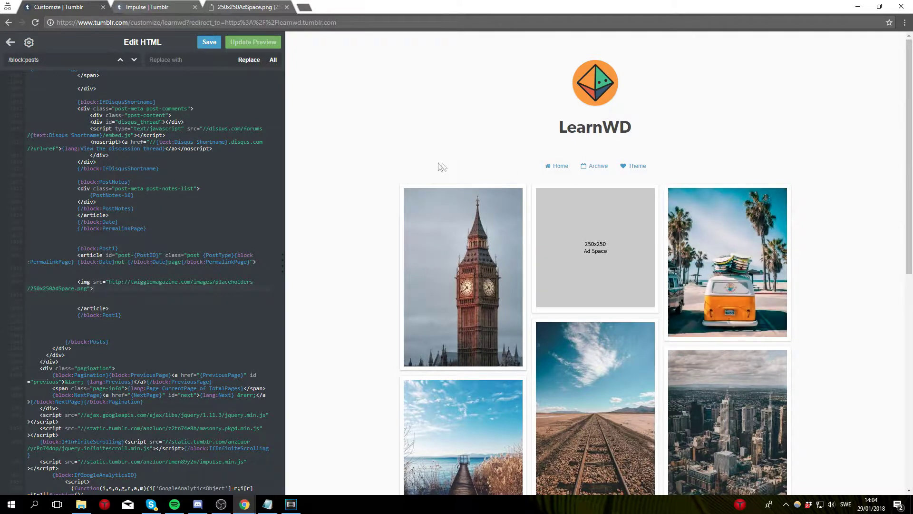
scroll(499, 286, down, 2)
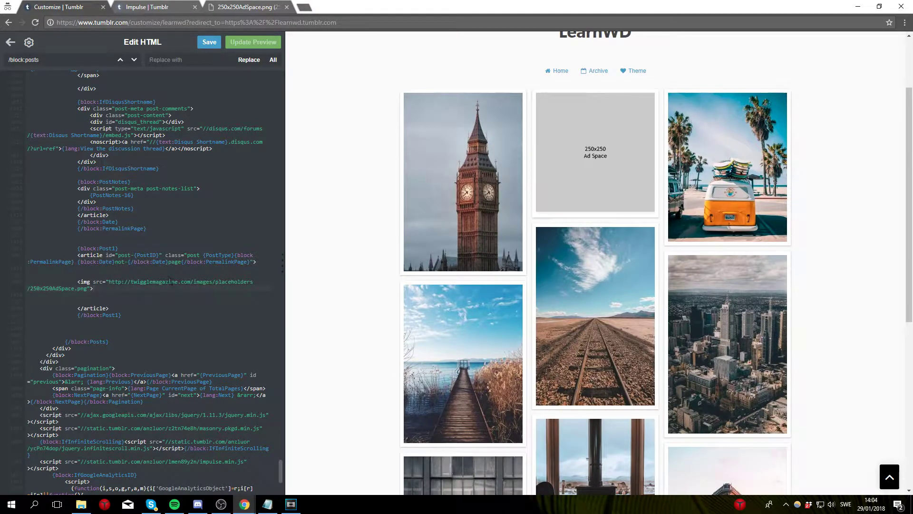
Change both ad block tags to Post4 and update the preview
drag(117, 249, 114, 249)
text(4)
double_click(118, 316)
text(4)
click(253, 41)
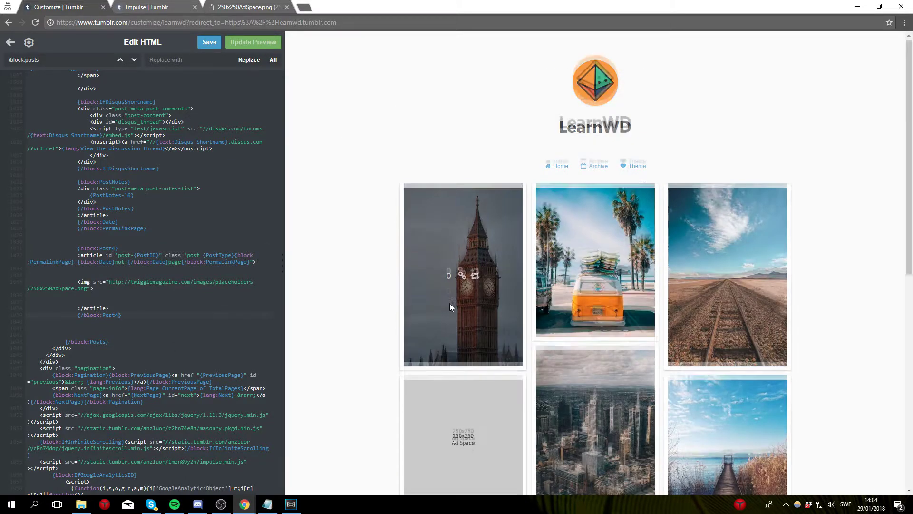
scroll(449, 304, down, 2)
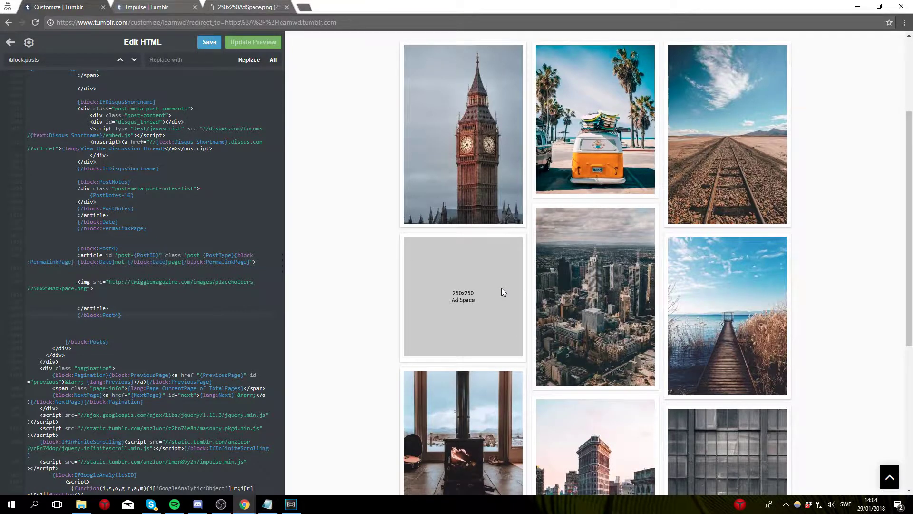
scroll(501, 288, up, 2)
Preview the ad at Post6, then start renumbering the tags to Post3
click(119, 315)
key(BackSpace)
text(6)
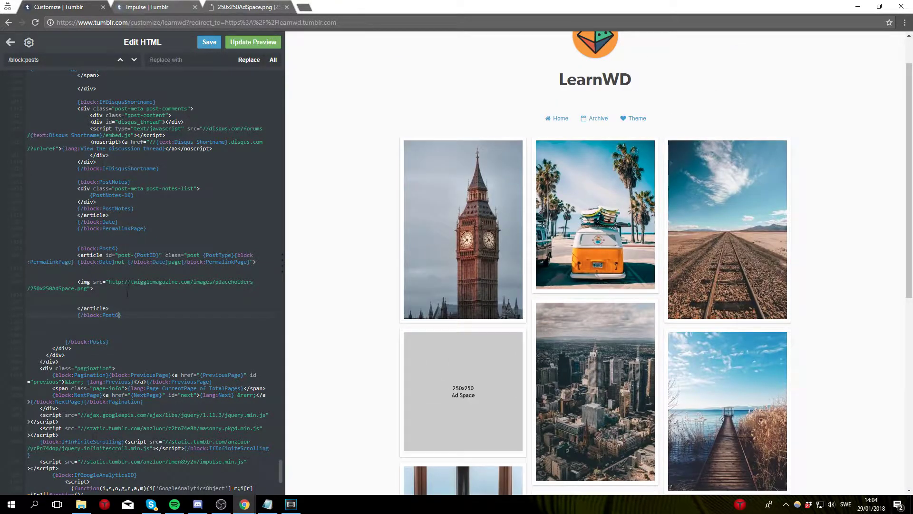
text(6)
click(253, 41)
scroll(540, 214, down, 5)
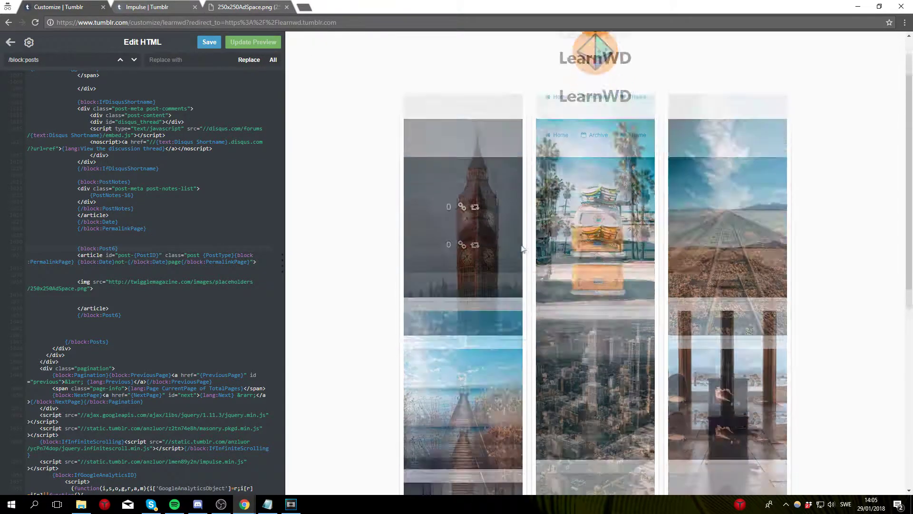
scroll(636, 390, up, 4)
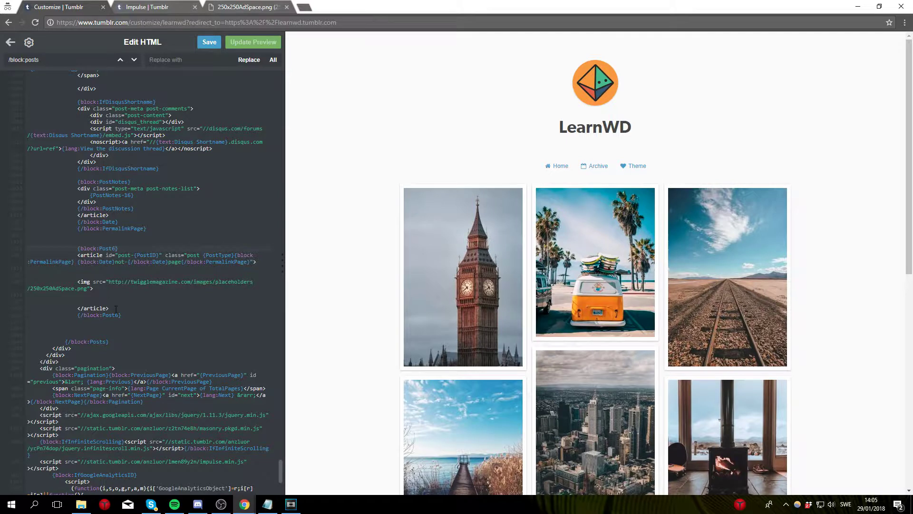
text(6)
key(BackSpace)
text(3})
Duplicate the Post3 ad block directly below the original in the theme code
drag(124, 315, 64, 248)
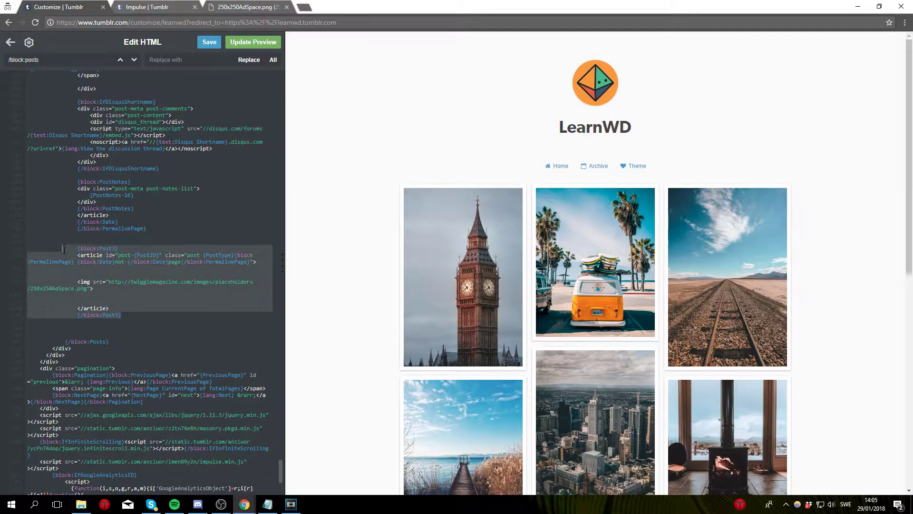
click(142, 315)
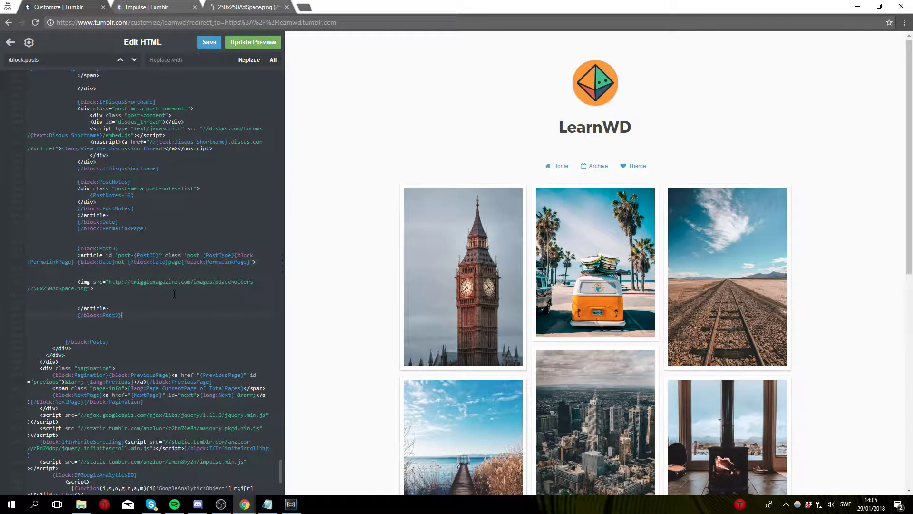
key(Return)
key(Return)
key(ctrl+v)
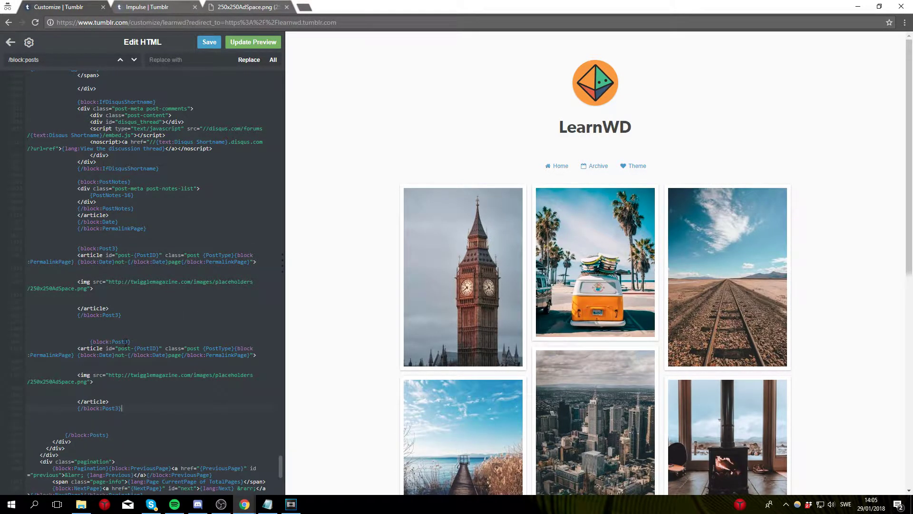
Retag the copy as Post1 and refresh the preview to show two 250x250 ad placeholders
click(127, 342)
key(BackSpace)
text(1)
key(BackSpace)
text(1)
click(254, 41)
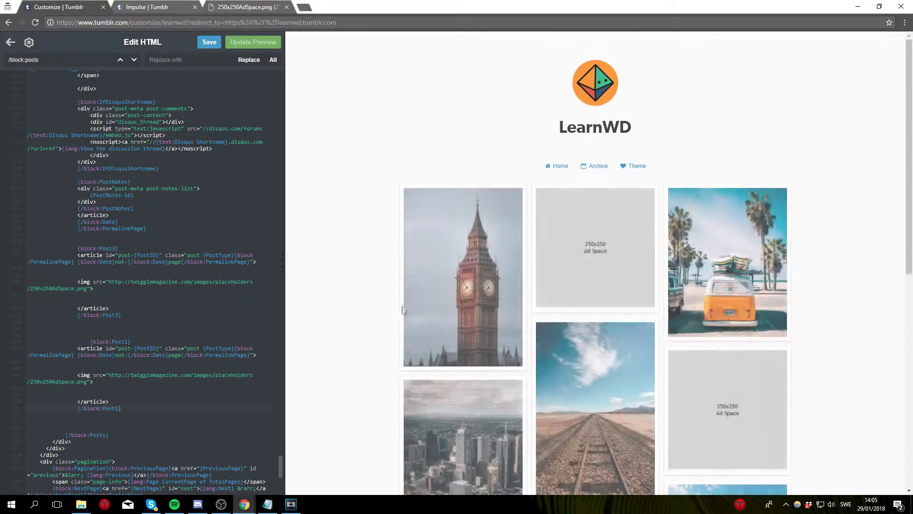
scroll(404, 309, down, 2)
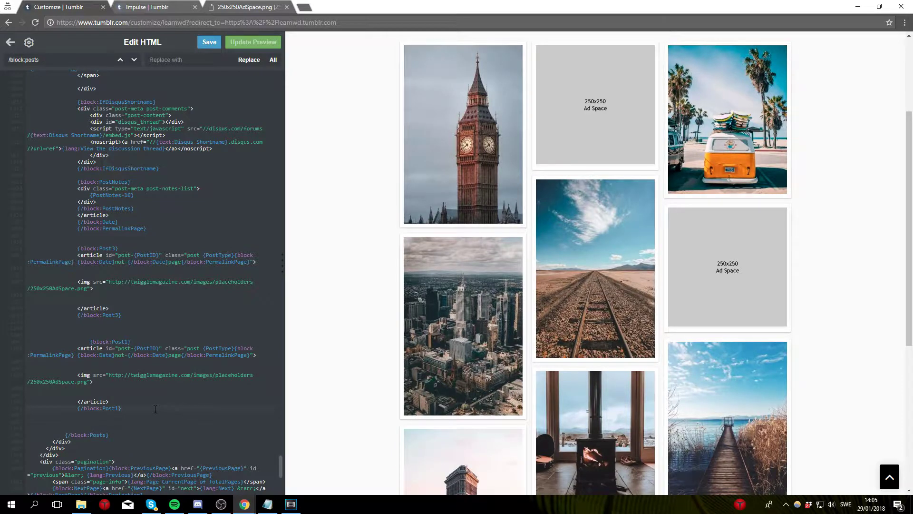
scroll(144, 286, up, 3)
scroll(143, 285, down, 3)
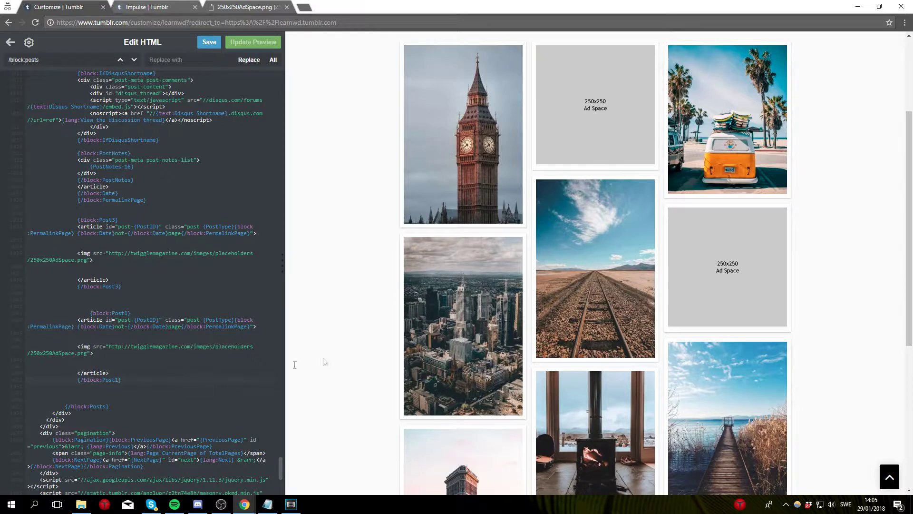
scroll(350, 291, up, 5)
scroll(349, 290, down, 3)
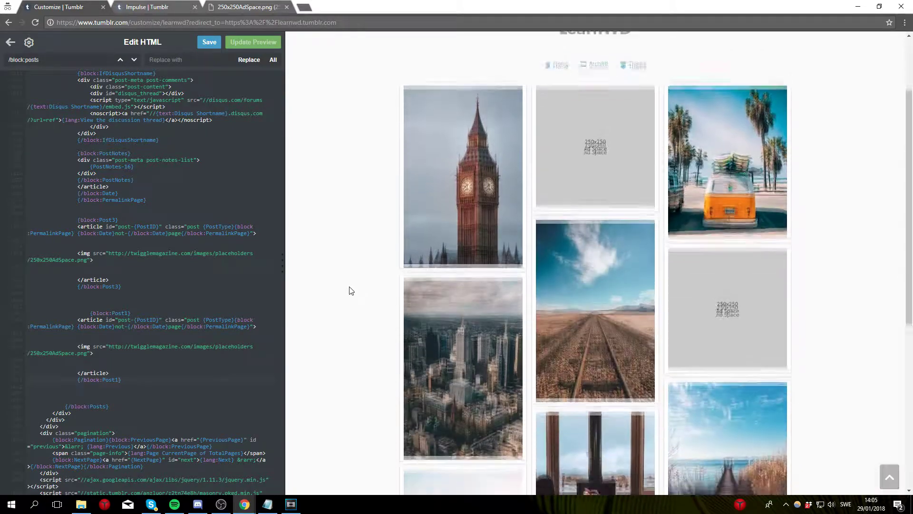